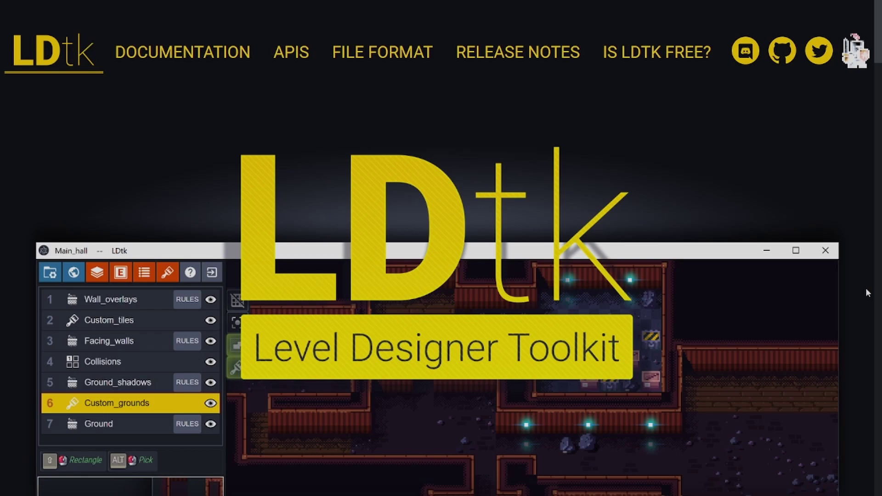
Step: Look through the LDtk website's introduction, supported languages and feature descriptions, including world editor, entities and JSON
scroll(867, 291, "down", 3)
scroll(867, 293, "down", 20)
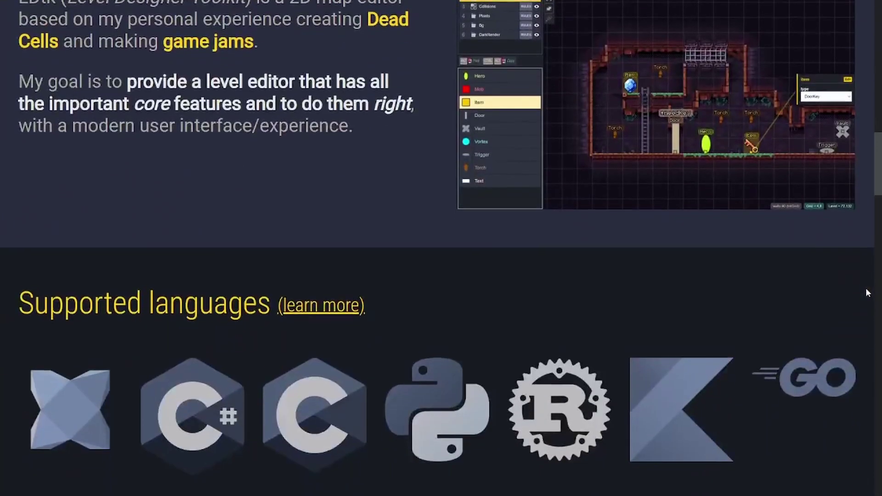
scroll(865, 288, "up", 1)
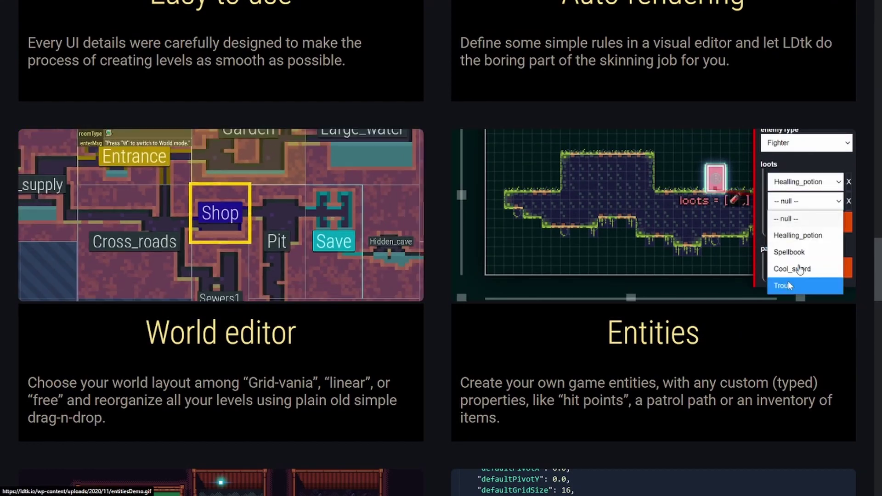
scroll(735, 239, "down", 6)
scroll(643, 266, "up", 1)
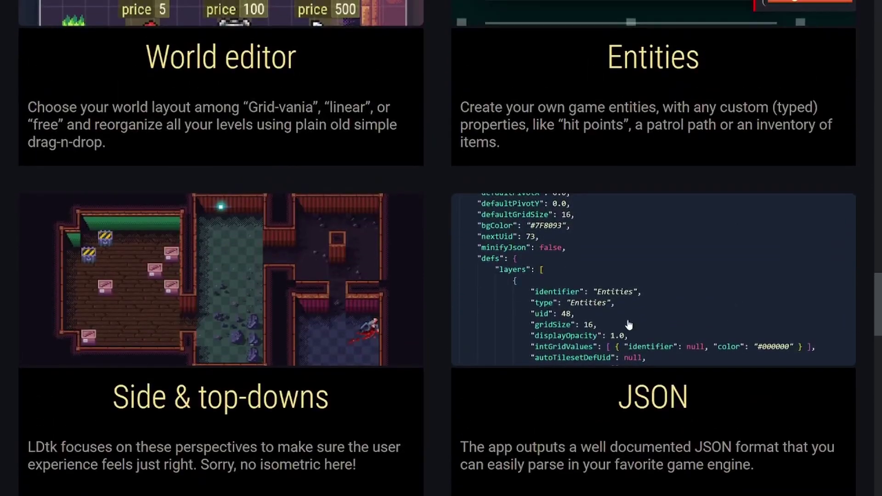
scroll(483, 317, "down", 2)
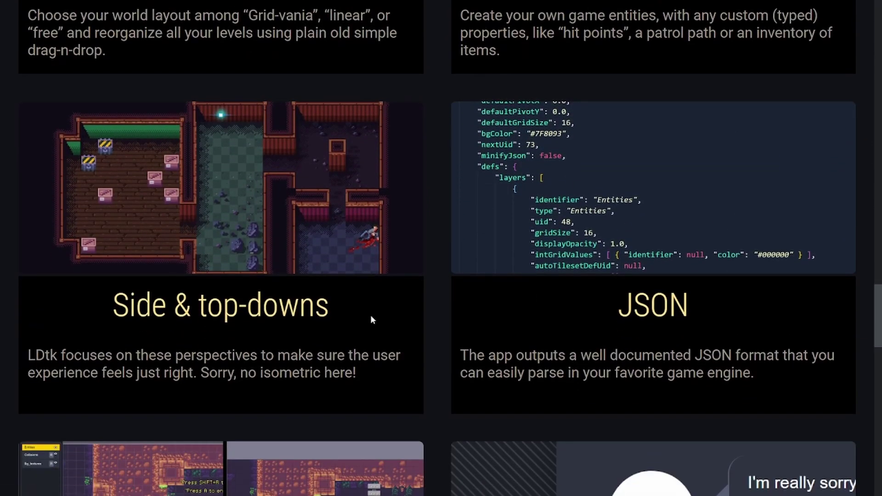
scroll(321, 363, "up", 6)
scroll(260, 362, "up", 4)
scroll(305, 360, "down", 2)
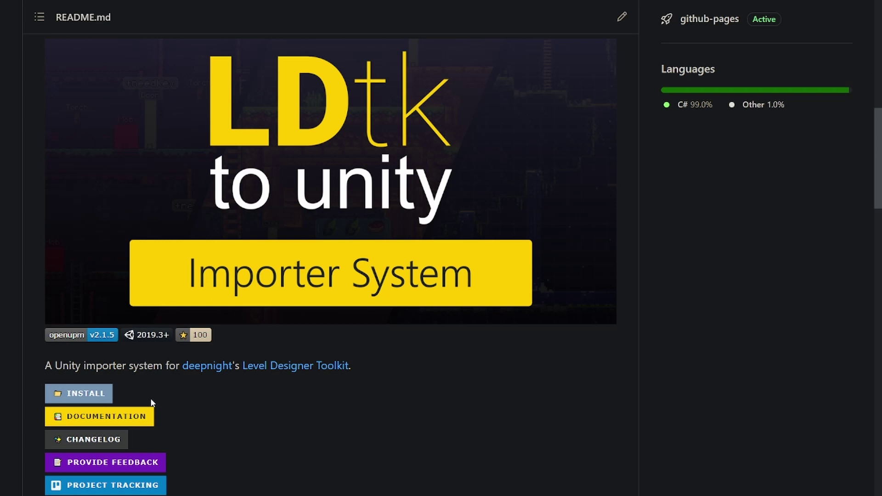
Step: Open the LDtk to Unity installation page from the repository's README and download the auto-installer Unity package
left_click(104, 394)
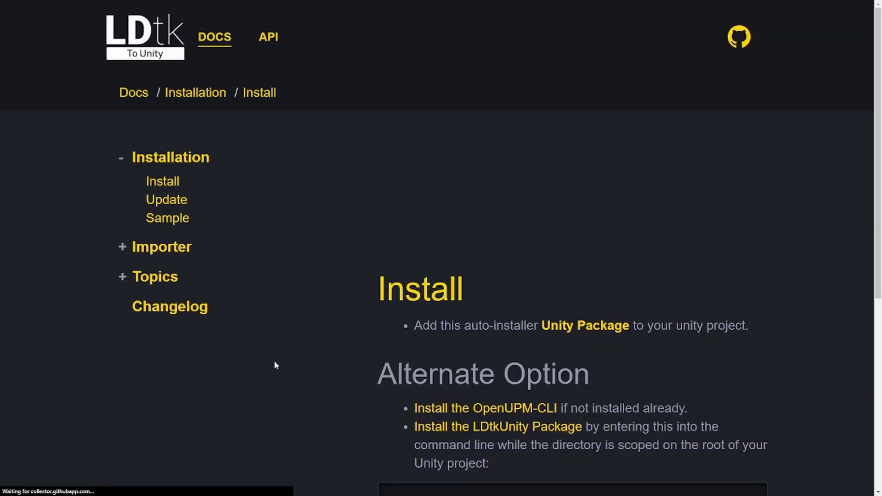
scroll(291, 332, "down", 2)
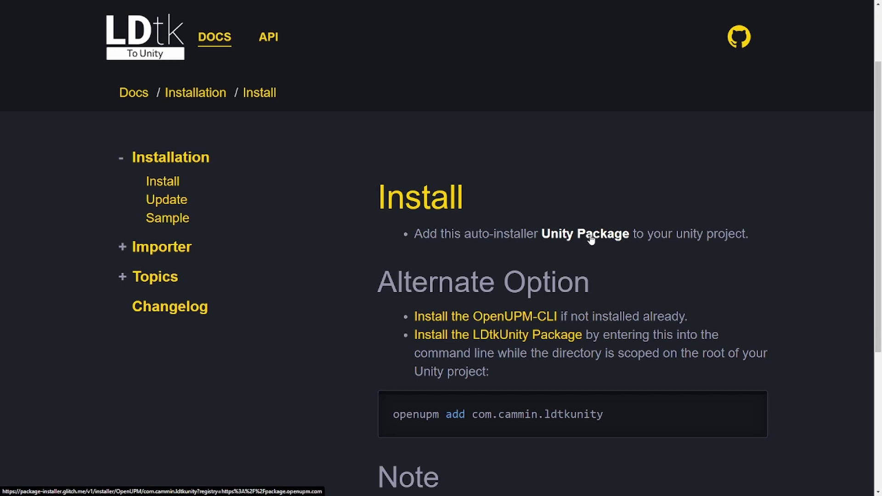
left_click(591, 239)
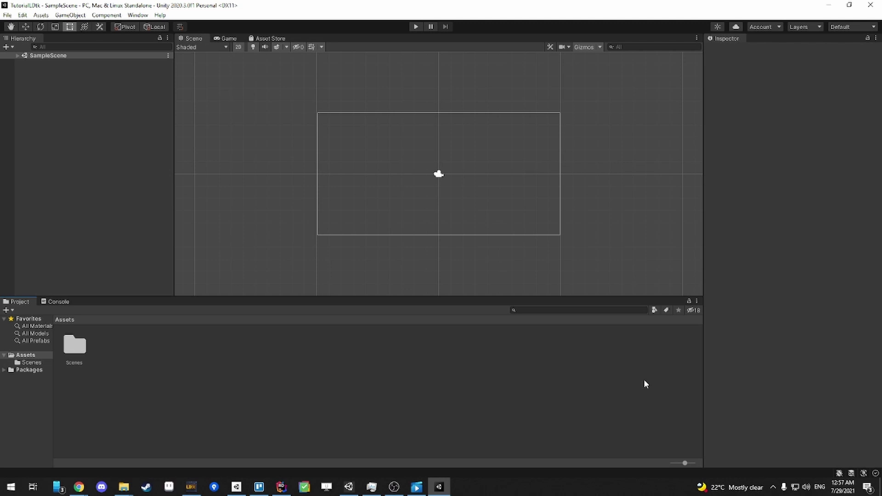
Step: Bring the downloaded LDtkUnity installer package into the Unity project's Assets and import all its files
left_click_drag(0, 257, 163, 358)
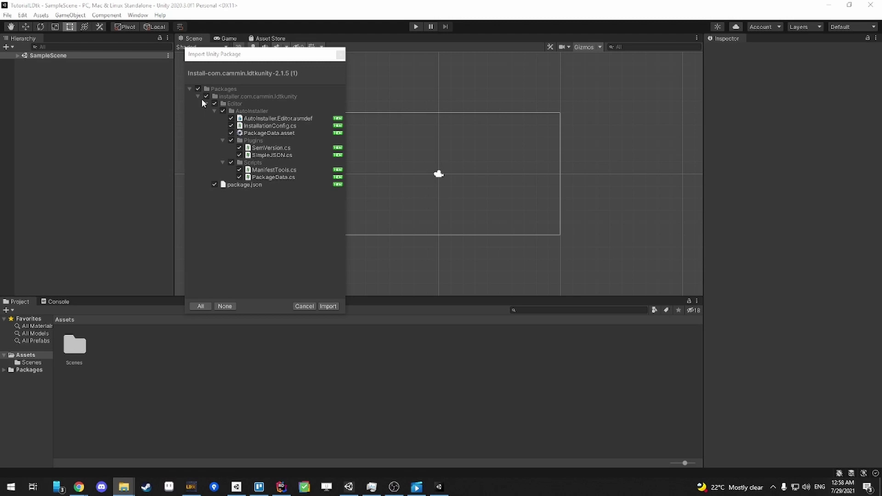
left_click_drag(211, 54, 263, 99)
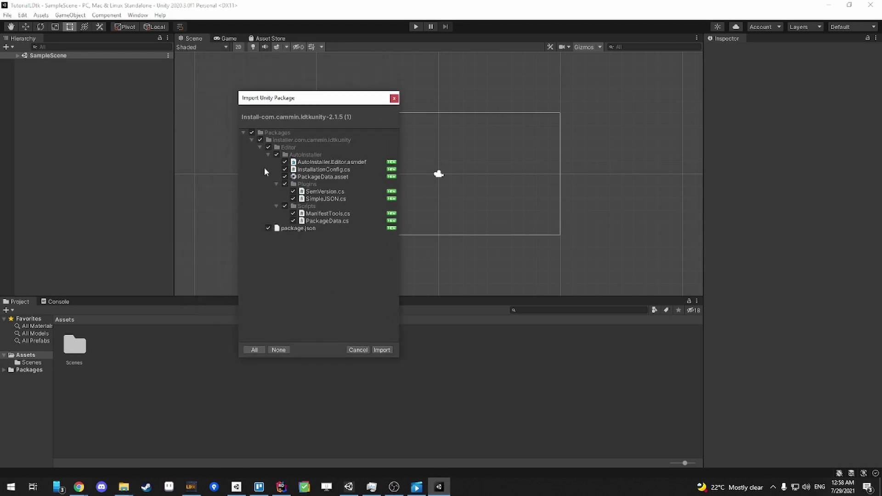
left_click(381, 350)
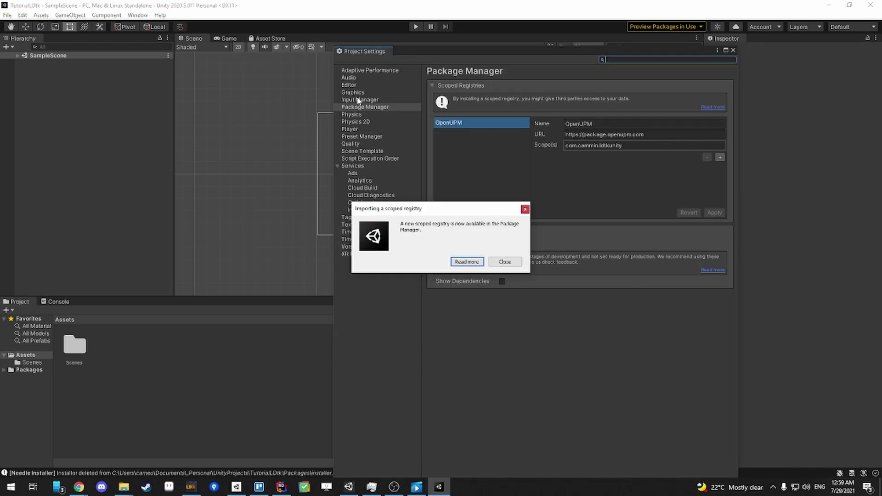
Step: Dismiss the scoped registry notice and open the Package Manager window
left_click_drag(411, 211, 399, 195)
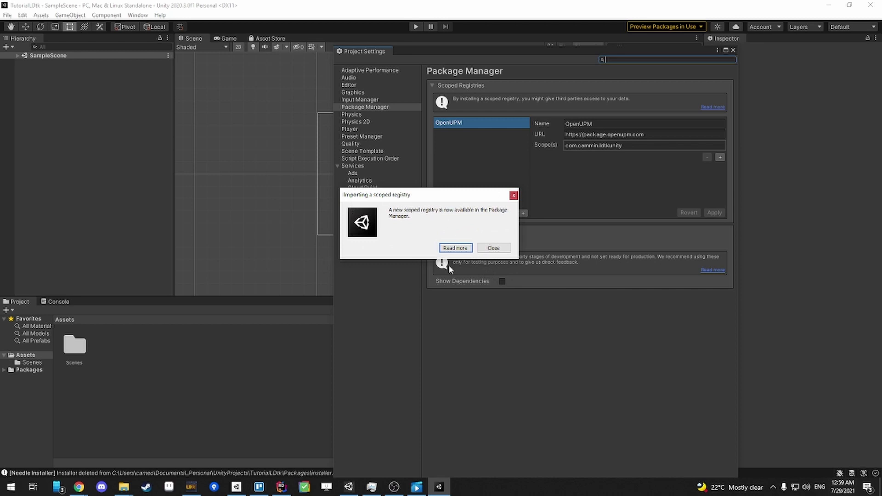
left_click(494, 248)
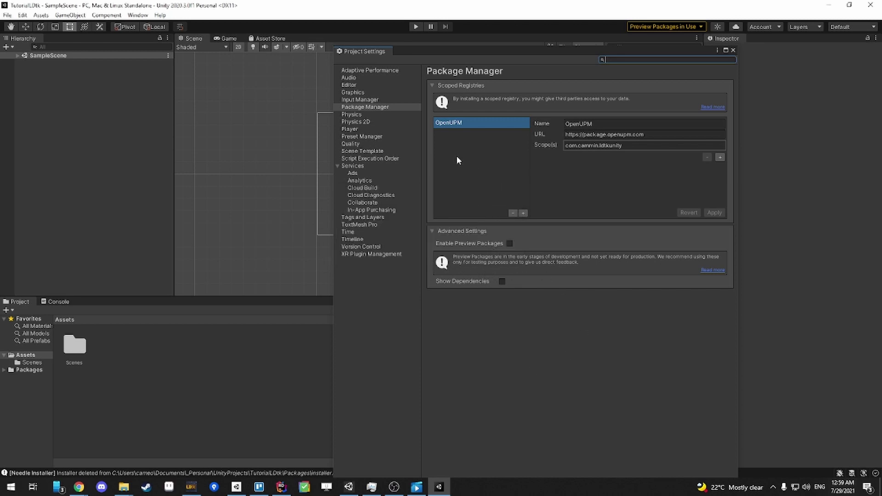
left_click_drag(424, 55, 438, 60)
left_click(138, 15)
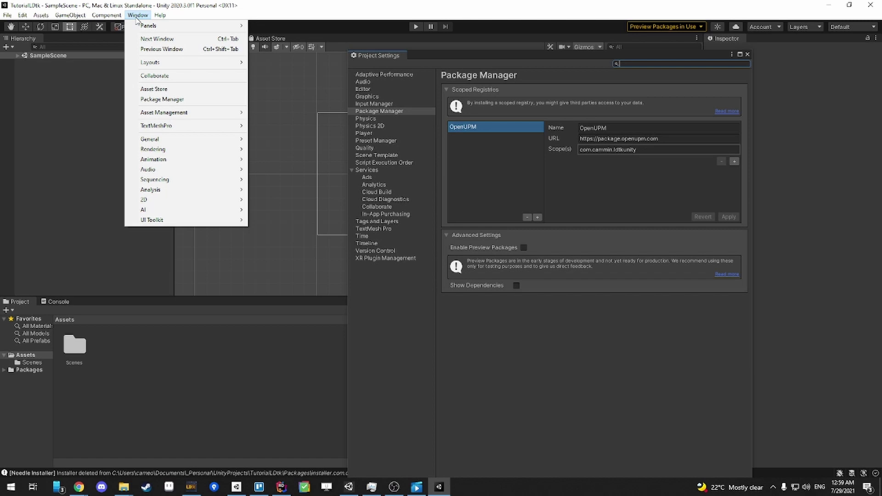
left_click(165, 99)
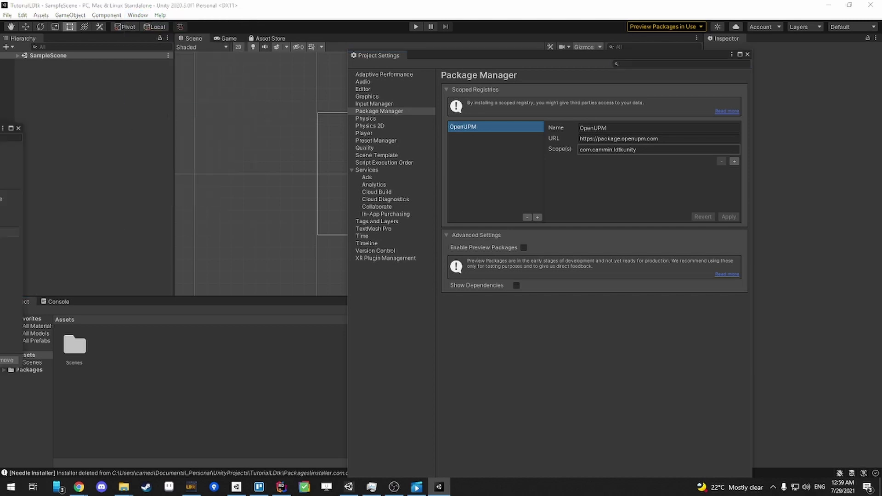
left_click(217, 163)
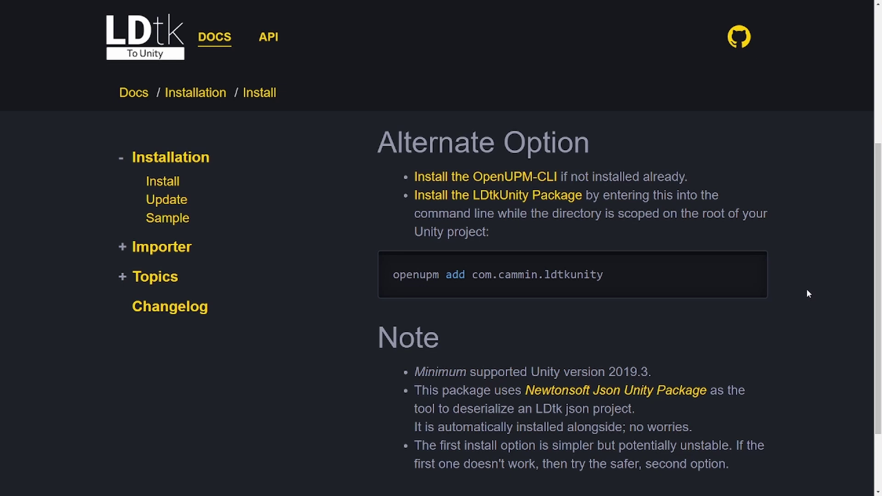
Step: Review the alternate install option in the LDtk to Unity docs and open the OpenUPM-CLI installation guide
scroll(571, 223, "up", 2)
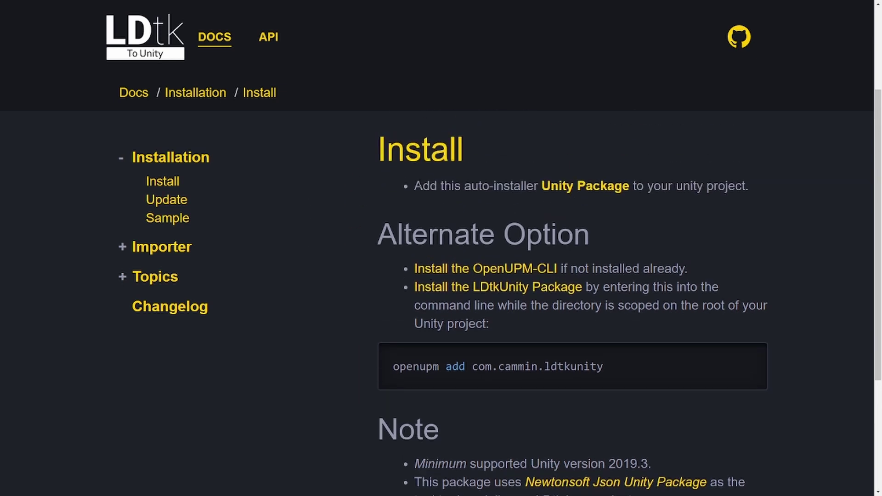
scroll(377, 216, "down", 2)
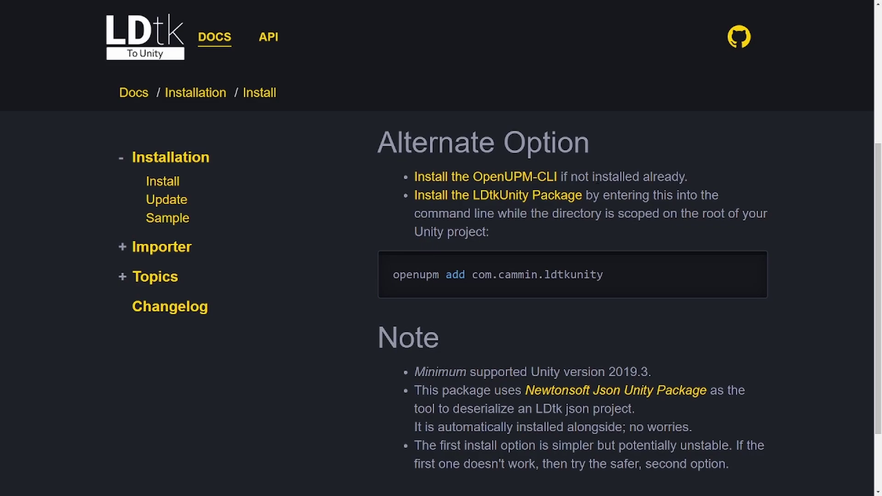
left_click(525, 174)
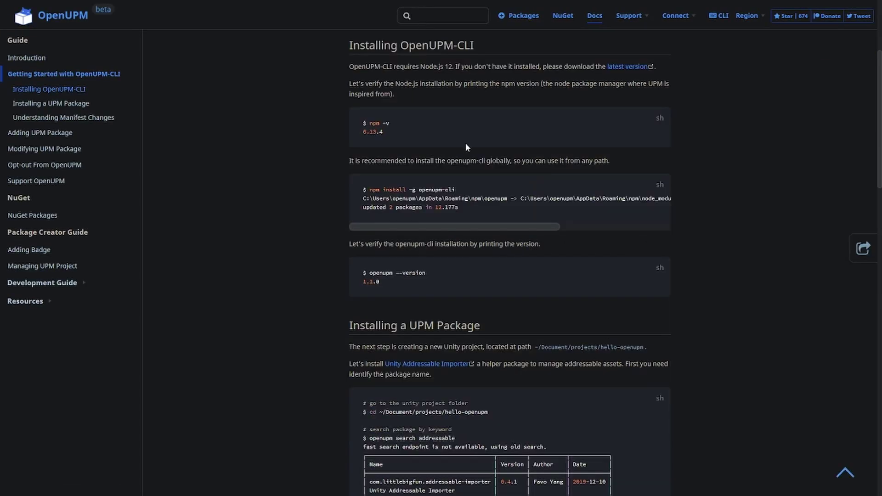
Step: Highlight the Node.js 12 requirement in the OpenUPM-CLI guide, follow its latest version link and download Node.js 14.17.3 LTS for Windows
left_click_drag(349, 66, 409, 66)
scroll(409, 67, "up", 2)
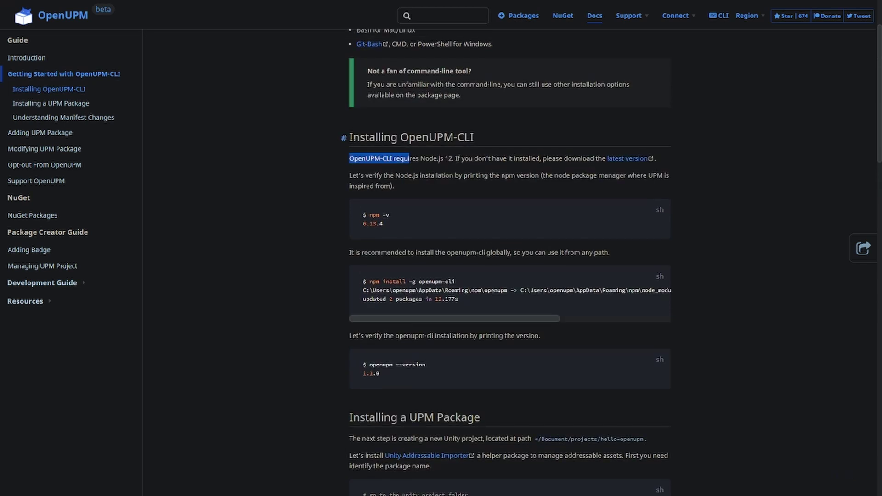
left_click(366, 159)
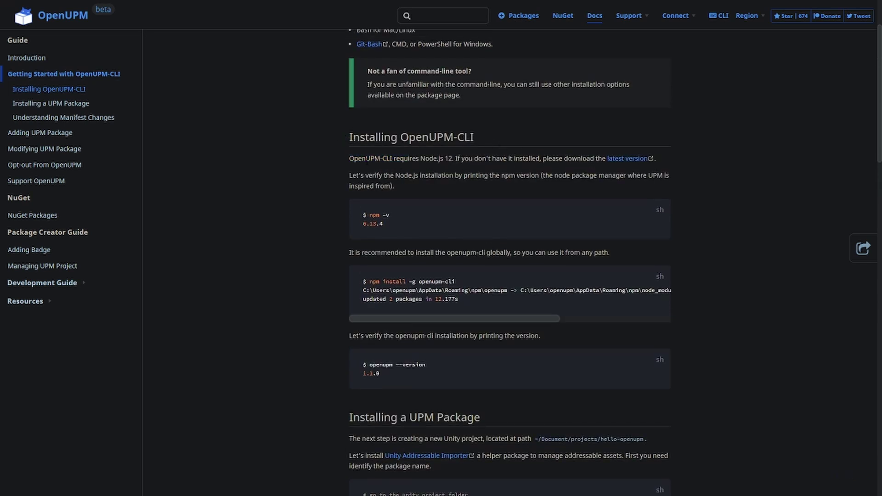
left_click_drag(351, 158, 452, 159)
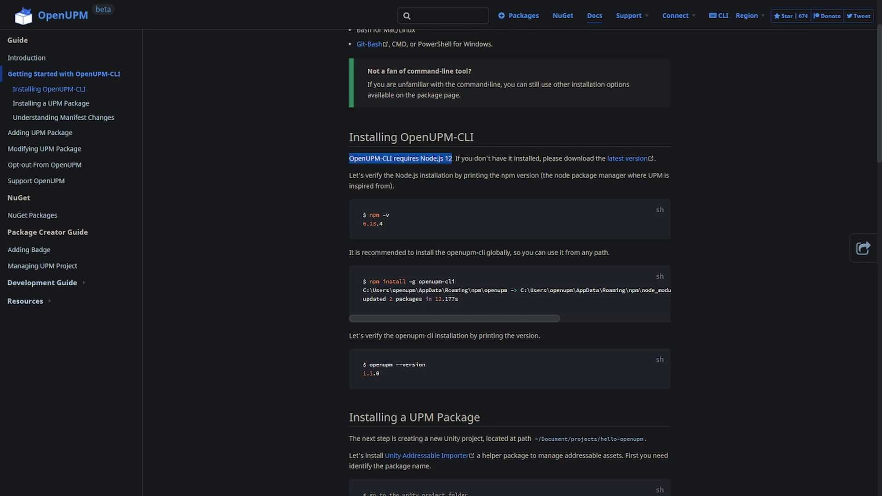
left_click(619, 161)
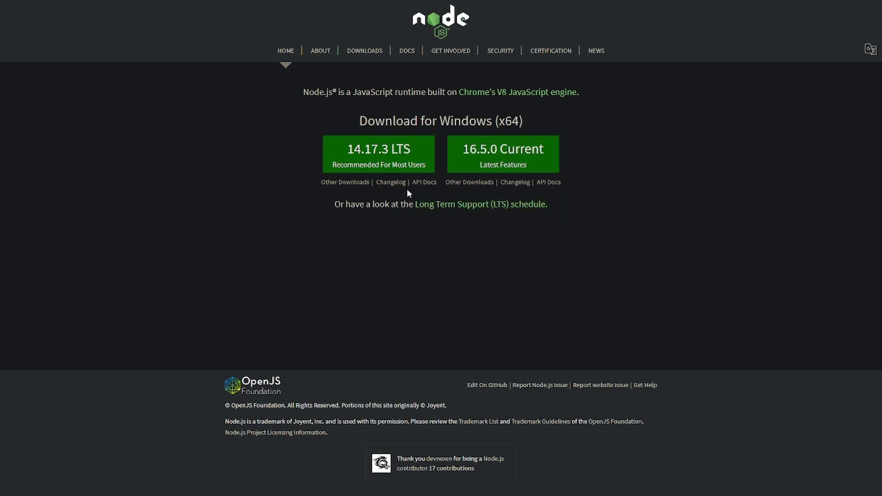
left_click(384, 156)
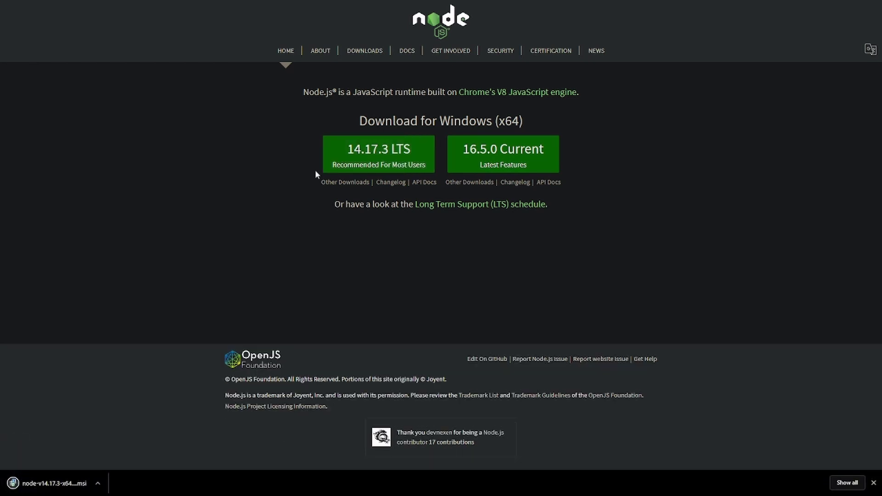
Step: Install Node.js with the downloaded setup wizard, accepting the licence and keeping the default folder and options without the native module tools
left_click(99, 481)
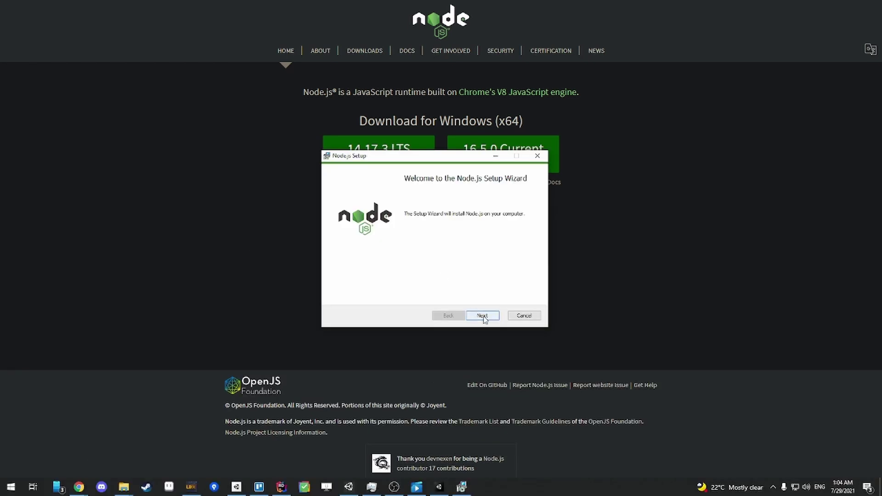
left_click(482, 316)
left_click(336, 294)
left_click(482, 316)
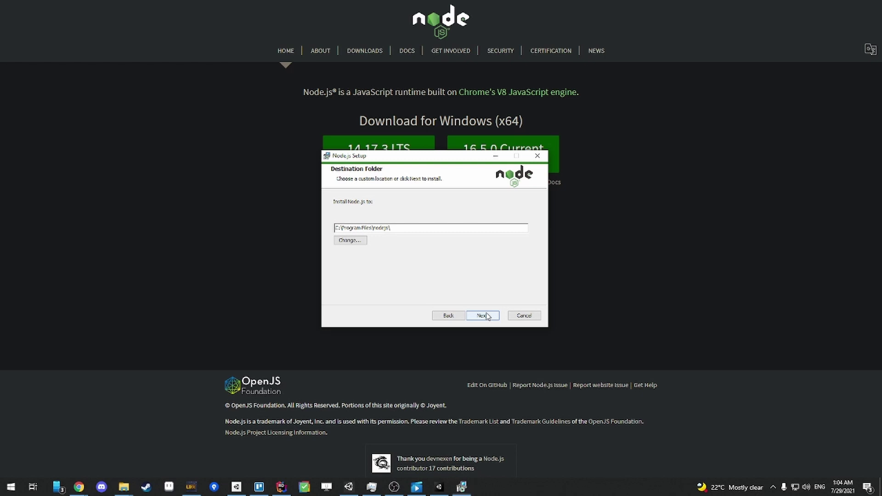
left_click(482, 316)
left_click(482, 316)
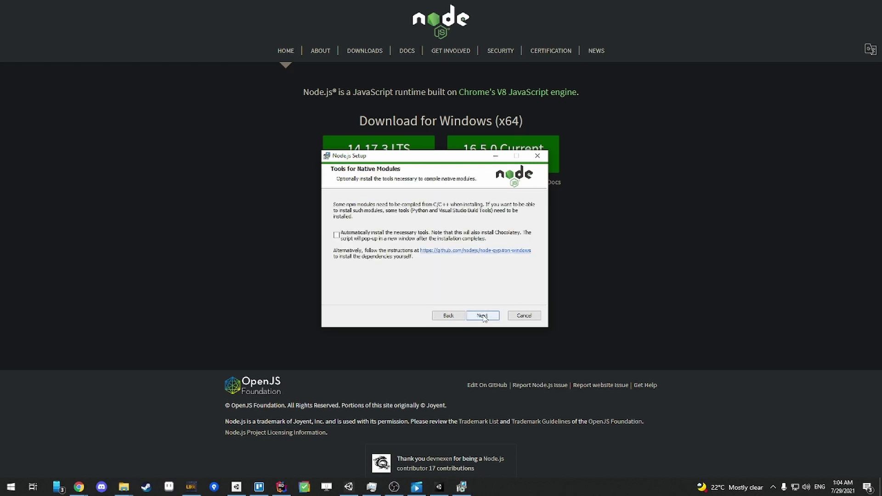
left_click(483, 316)
left_click(484, 317)
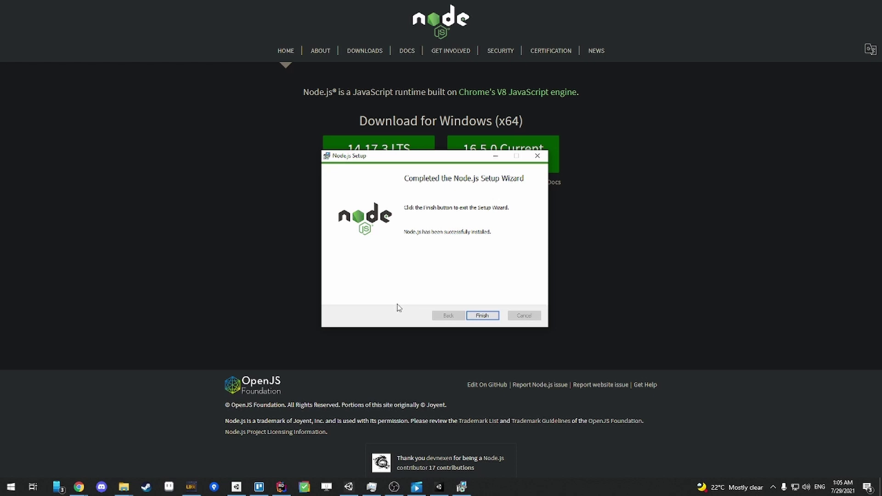
left_click(486, 316)
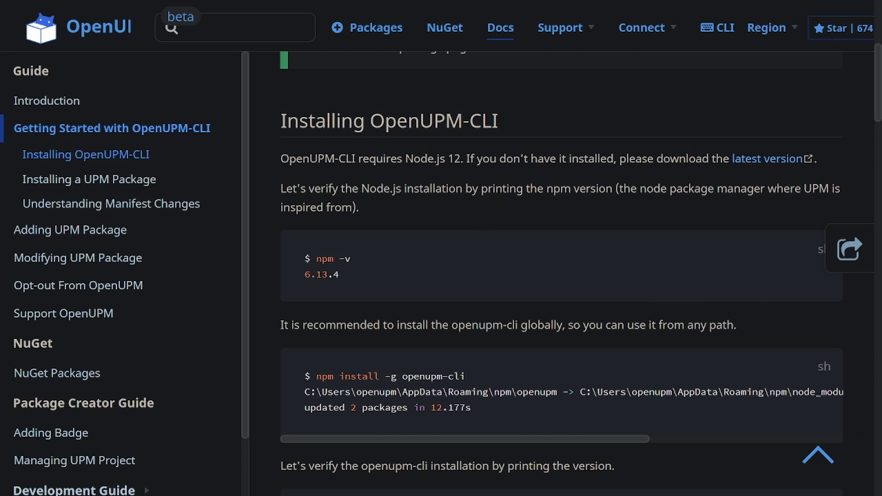
Step: Copy the command "npm install -g openupm-cli" from the OpenUPM-CLI installation guide
left_click_drag(405, 158, 445, 159)
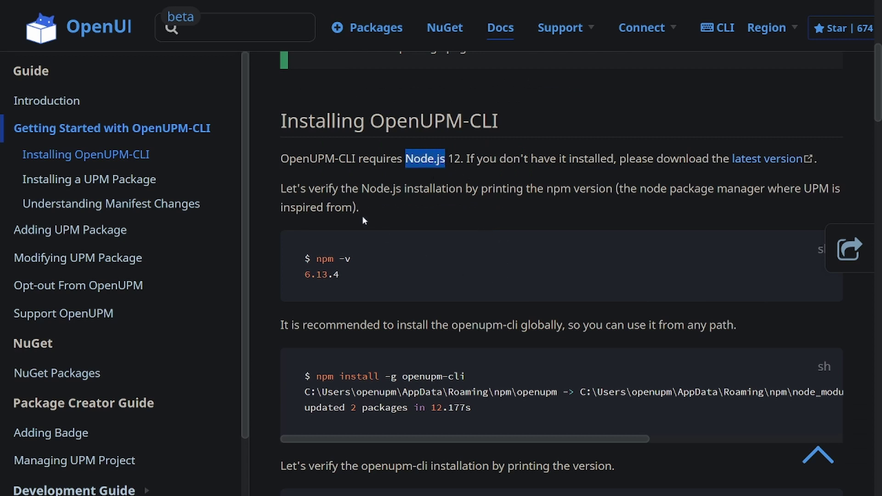
left_click_drag(281, 158, 360, 158)
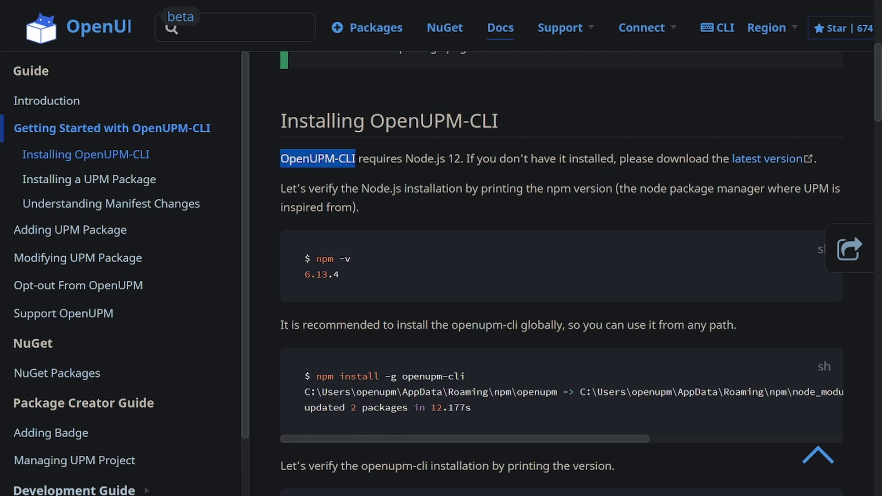
left_click(470, 328)
scroll(470, 327, "down", 1)
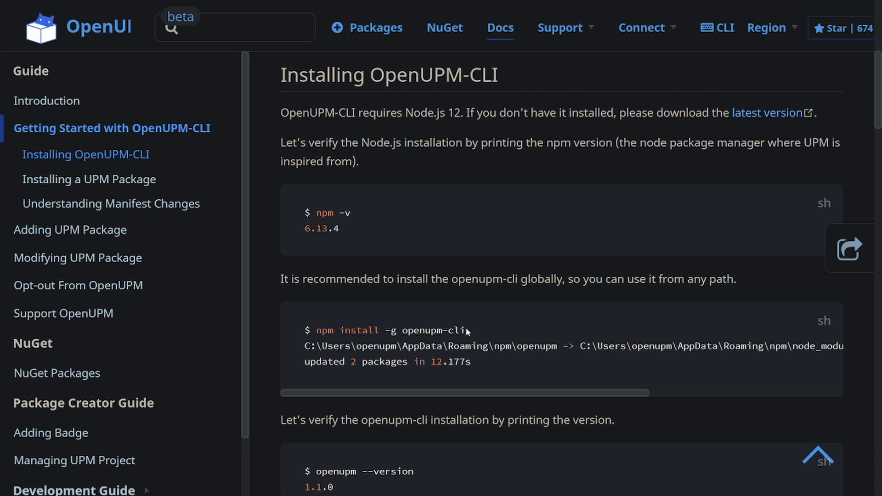
left_click_drag(280, 114, 356, 114)
left_click_drag(316, 330, 465, 330)
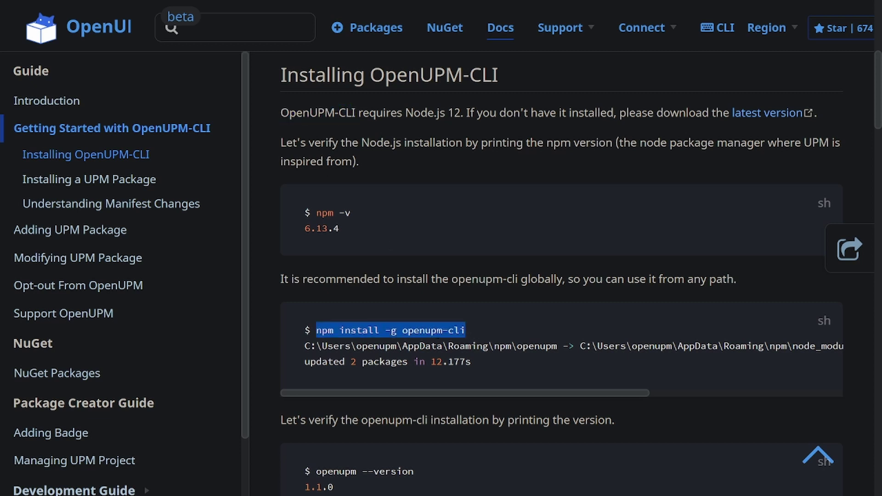
right_click(343, 332)
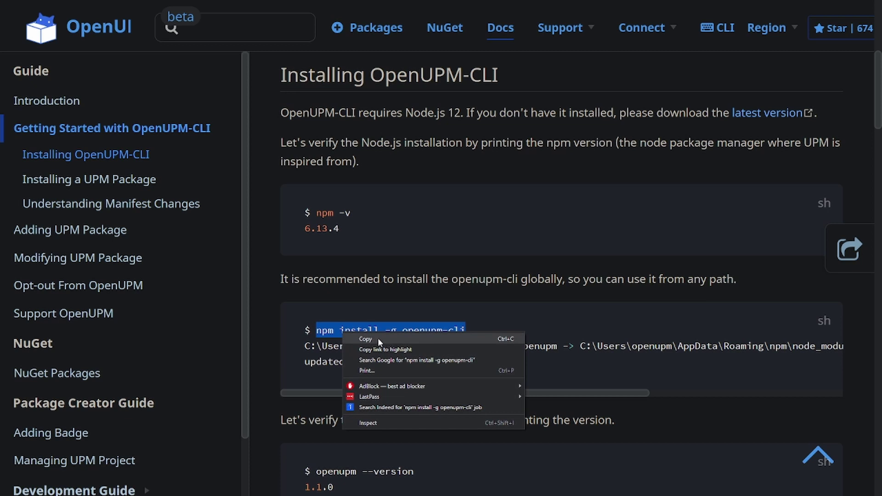
left_click(378, 338)
mouse_move(11, 489)
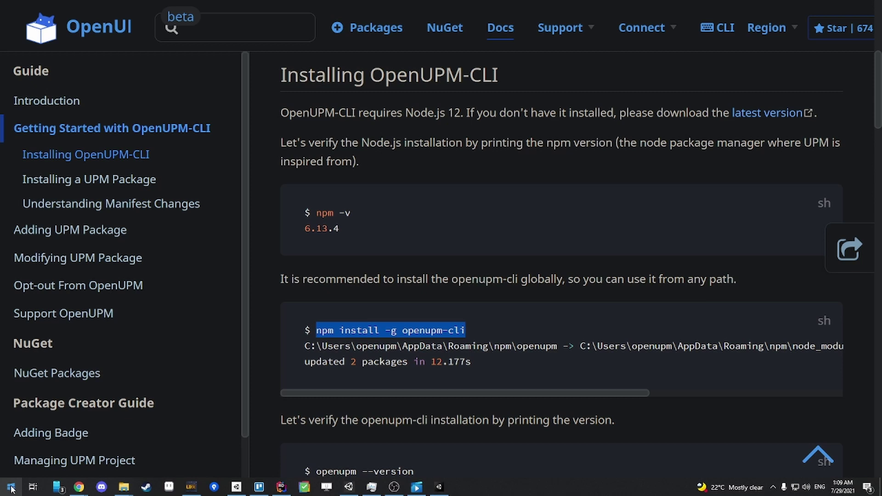
Step: Open Command Prompt, run the copied command "npm install -g openupm-cli" to install OpenUPM-CLI globally, and close the window when it finishes
left_click(11, 489)
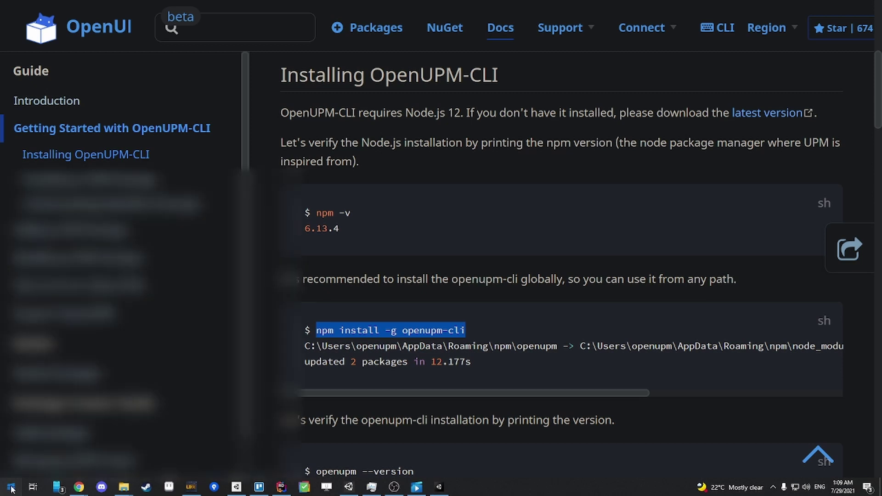
type("cmd")
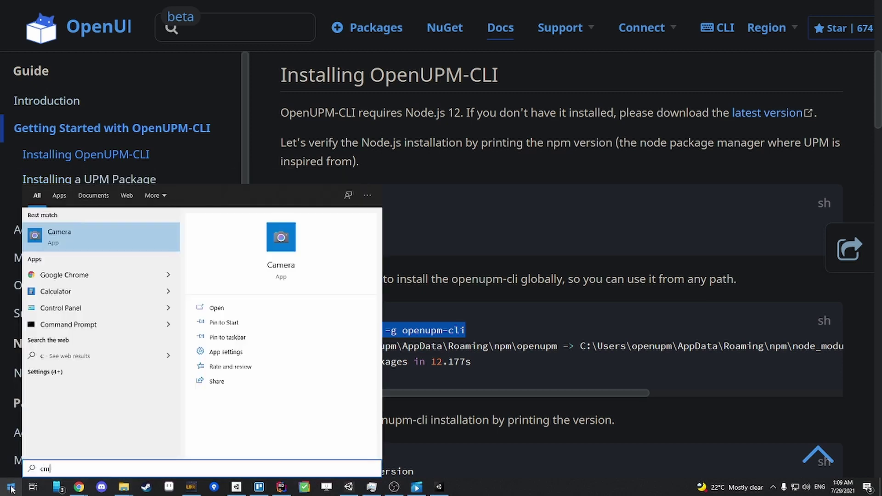
left_click(63, 242)
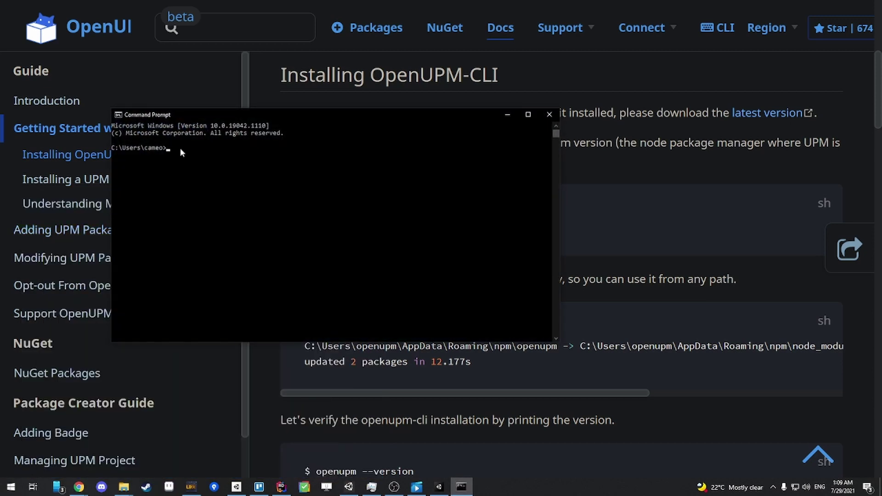
key("ctrl+v")
key("Return")
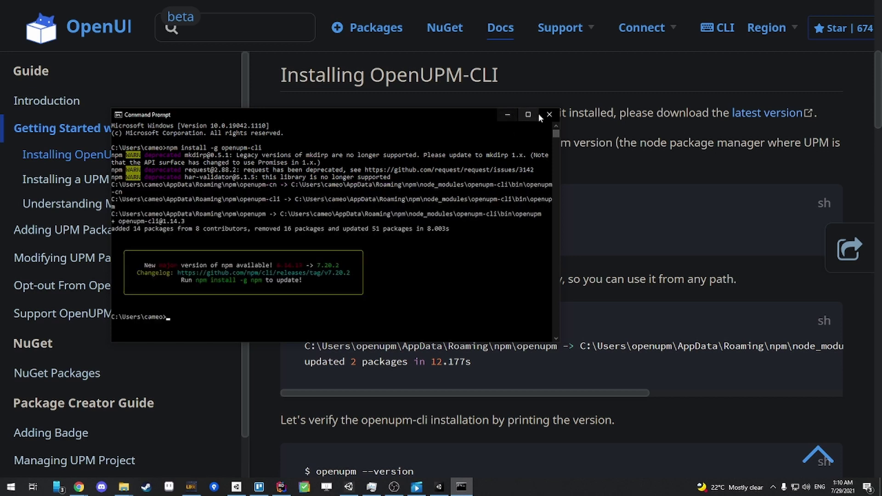
left_click(551, 114)
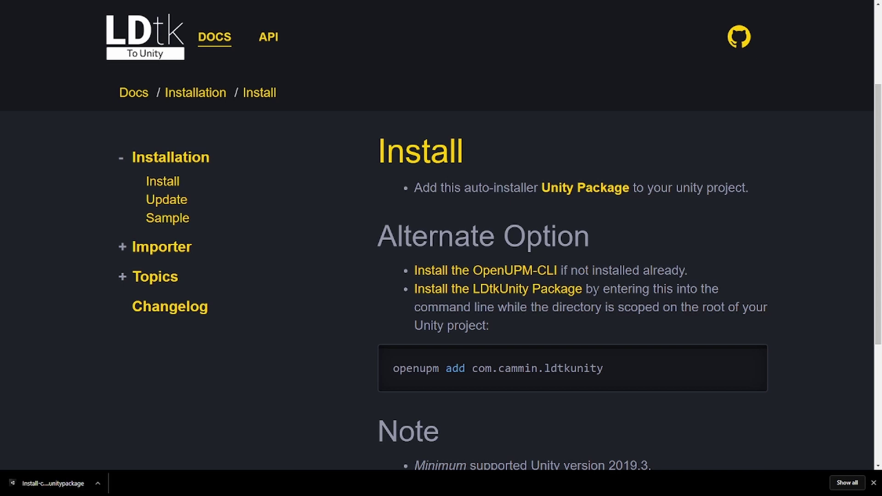
Step: Copy the command "openupm add com.cammin.ldtkunity" from the Alternate Option section of the LDtk to Unity install page
left_click_drag(612, 367, 419, 369)
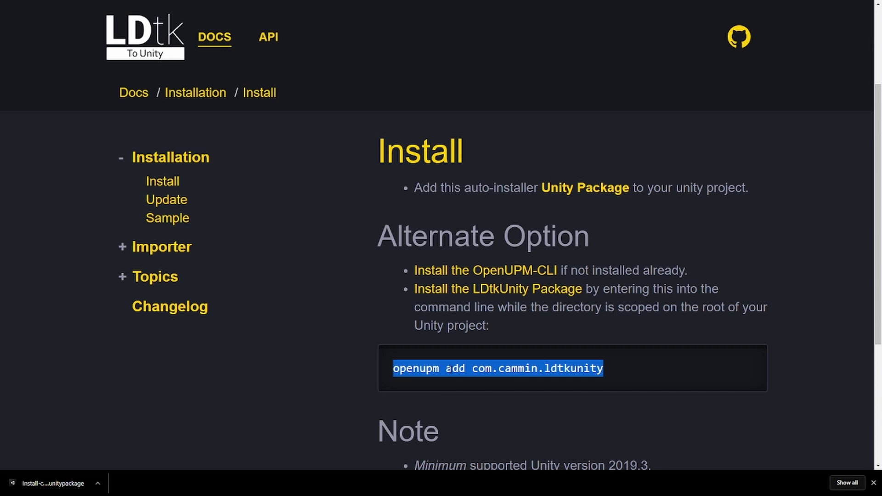
right_click(449, 368)
left_click(450, 377)
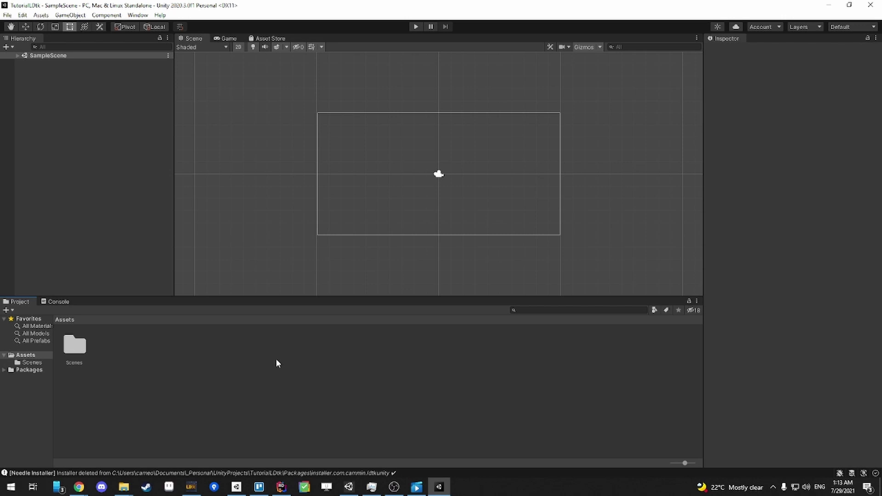
Step: Show the Unity project's Assets folder in File Explorer and launch a command prompt scoped to the TutorialLDtk root folder
right_click(20, 357)
left_click(75, 125)
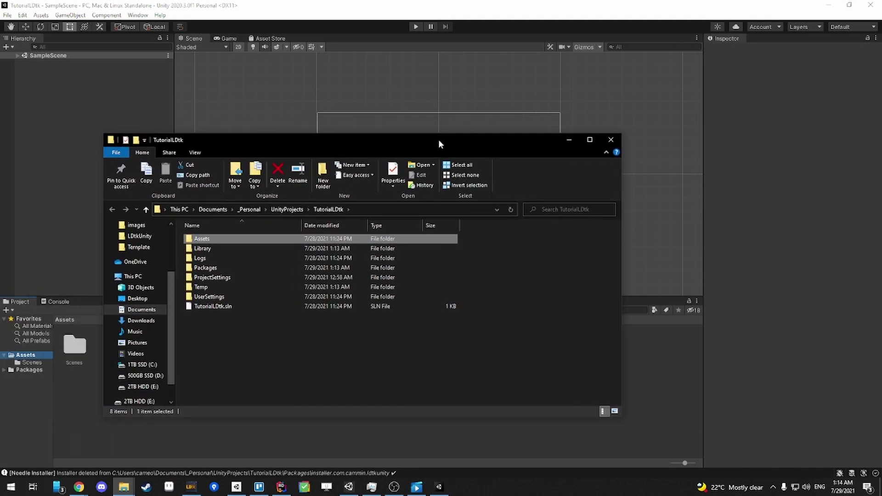
left_click(387, 208)
key("BackSpace")
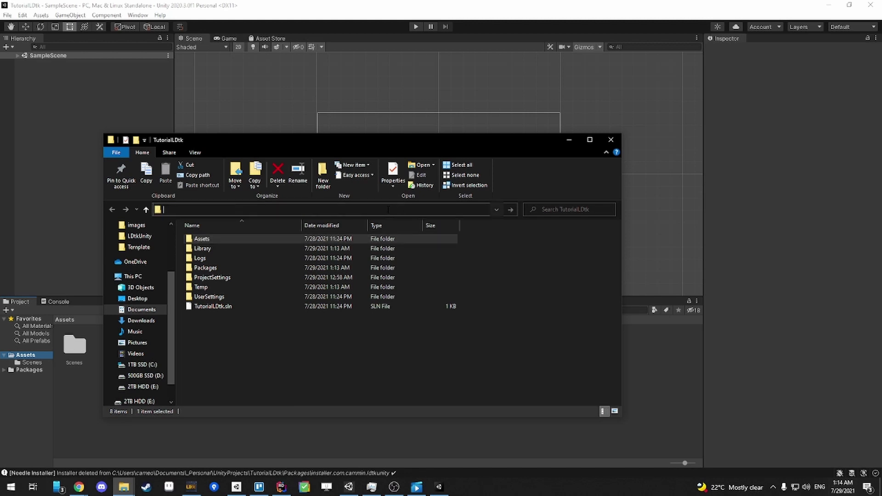
type("cmd")
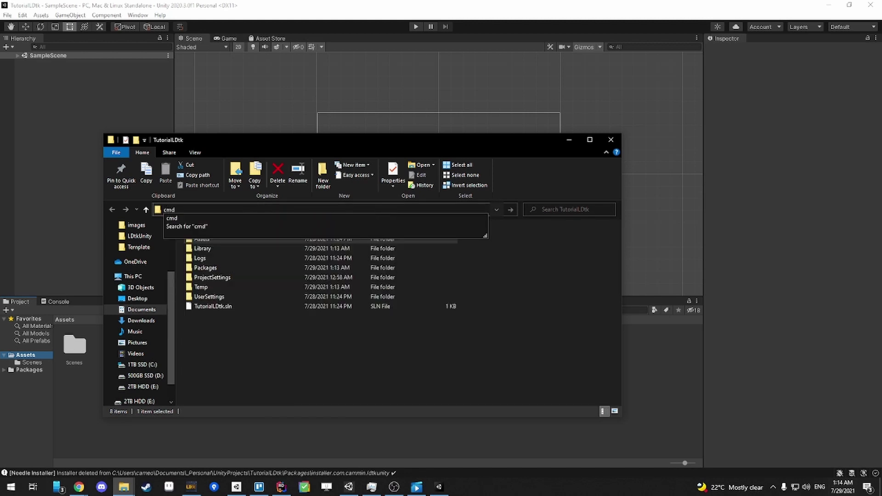
key("Return")
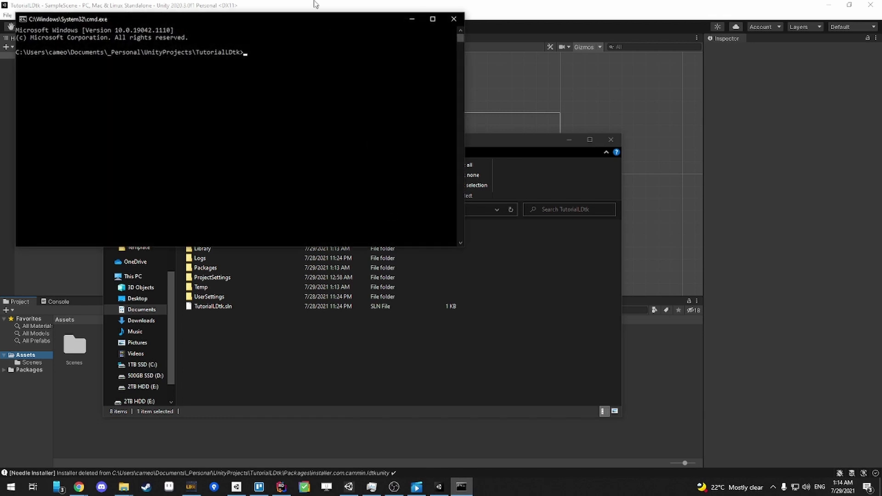
Step: Run "openupm add com.cammin.ldtkunity" in the TutorialLDtk project root and return to Unity so it resolves the package
left_click_drag(150, 20, 332, 115)
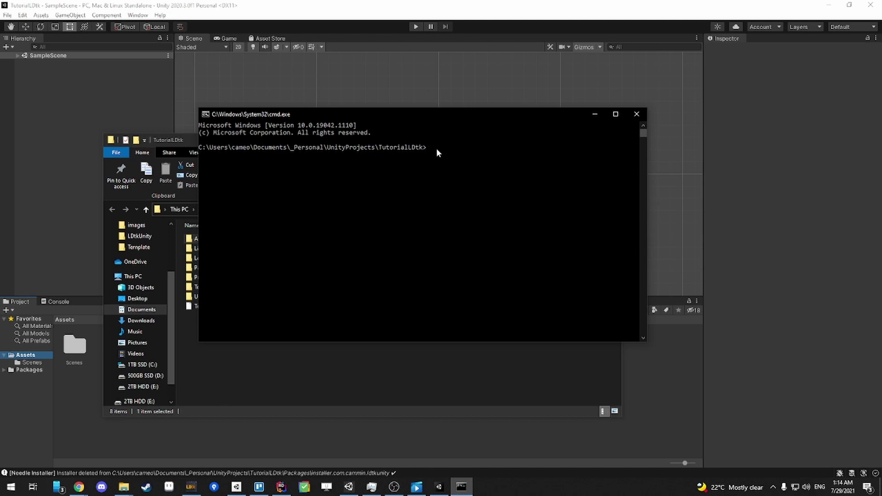
key("ctrl+v")
key("Return")
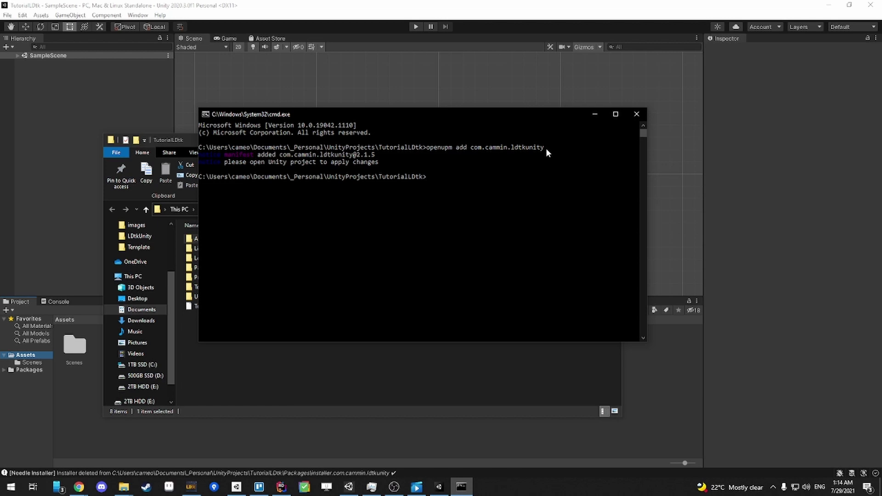
left_click(733, 205)
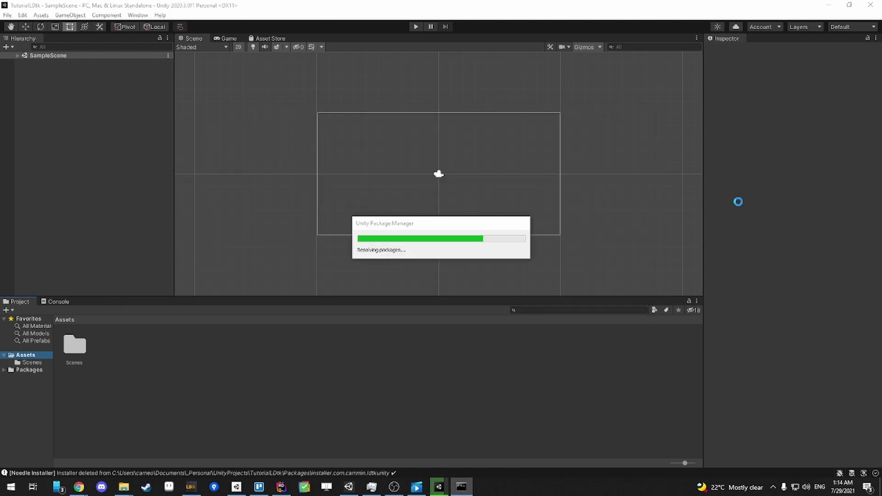
Step: Import the LDtk to Unity package's Sample through the Package Manager and move that window clear of the imported assets
left_click(138, 15)
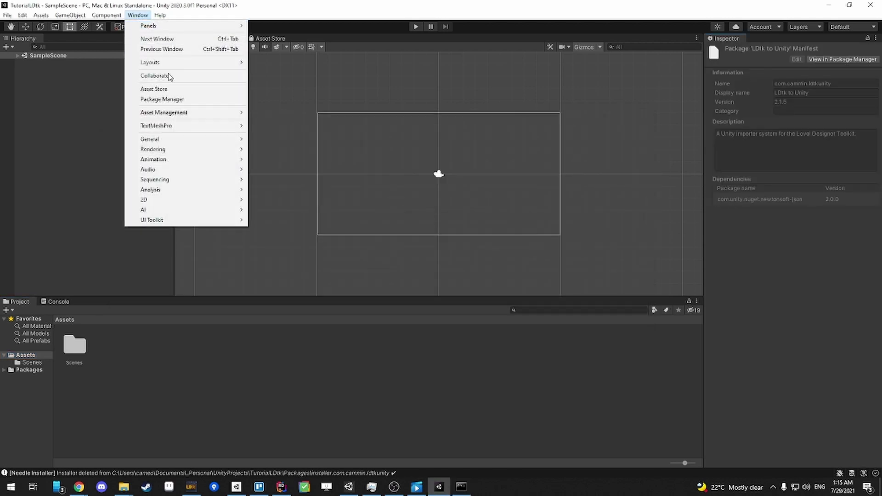
mouse_move(177, 112)
left_click(163, 99)
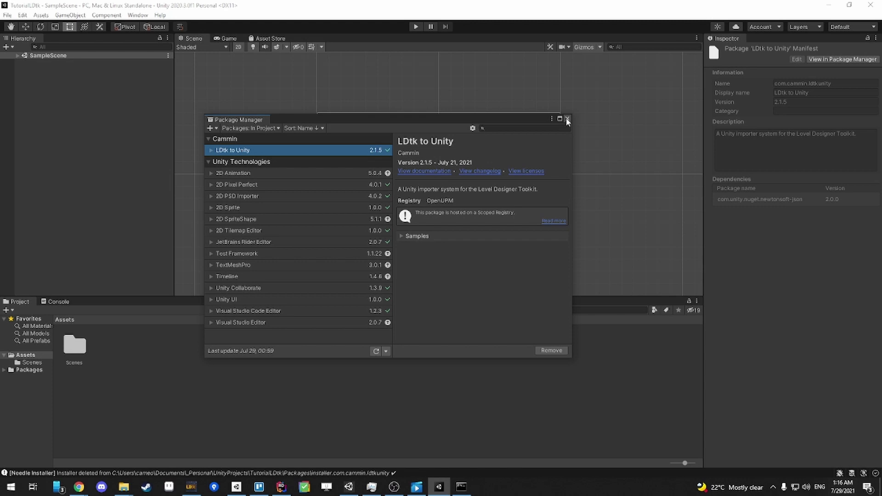
left_click(400, 236)
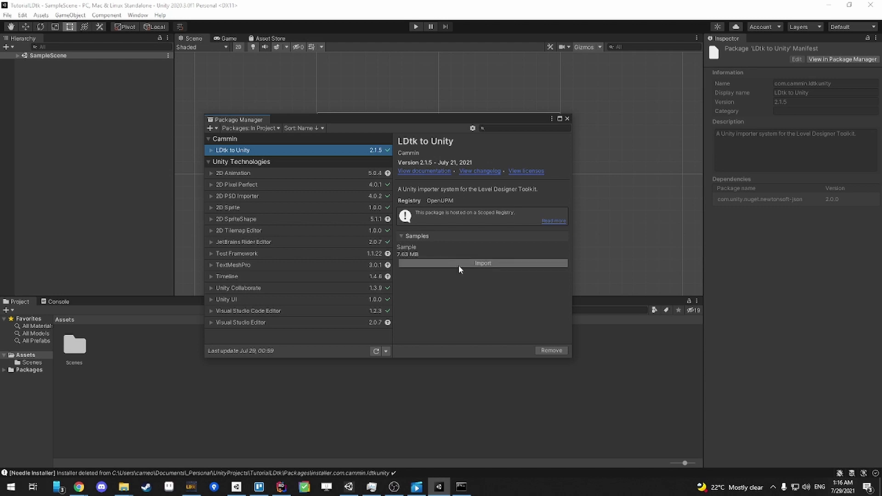
left_click(478, 266)
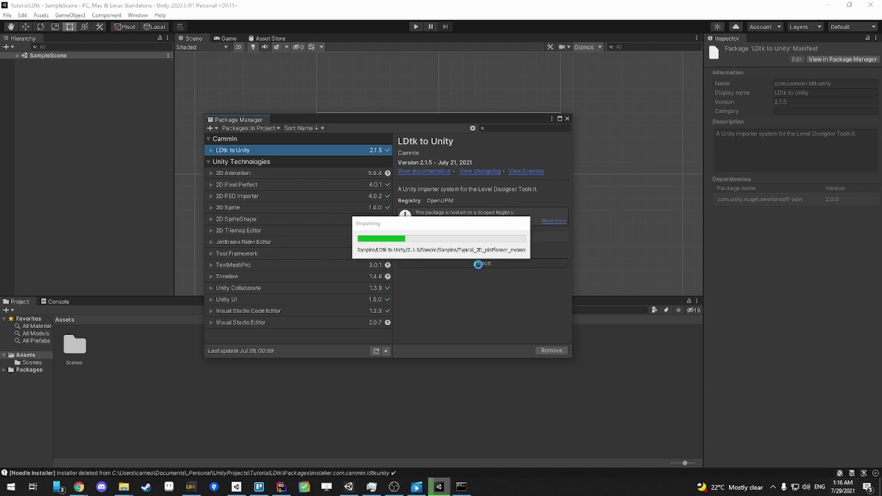
double_click(74, 345)
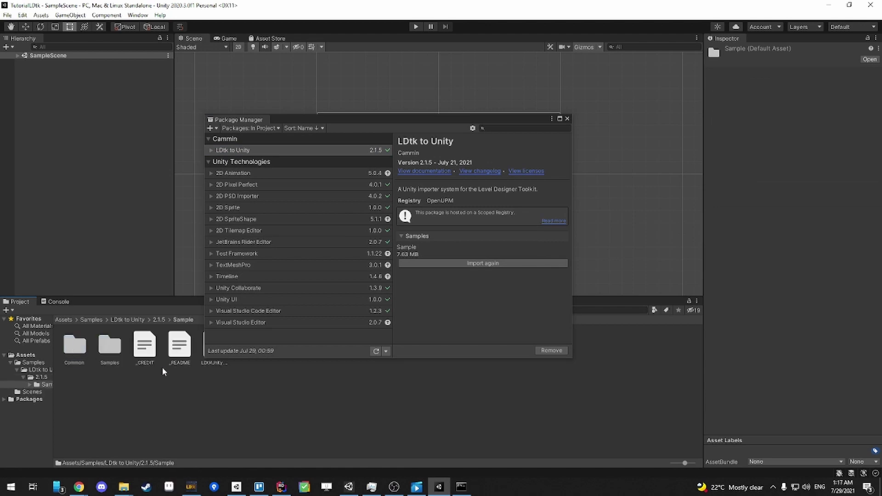
left_click_drag(299, 117, 449, 79)
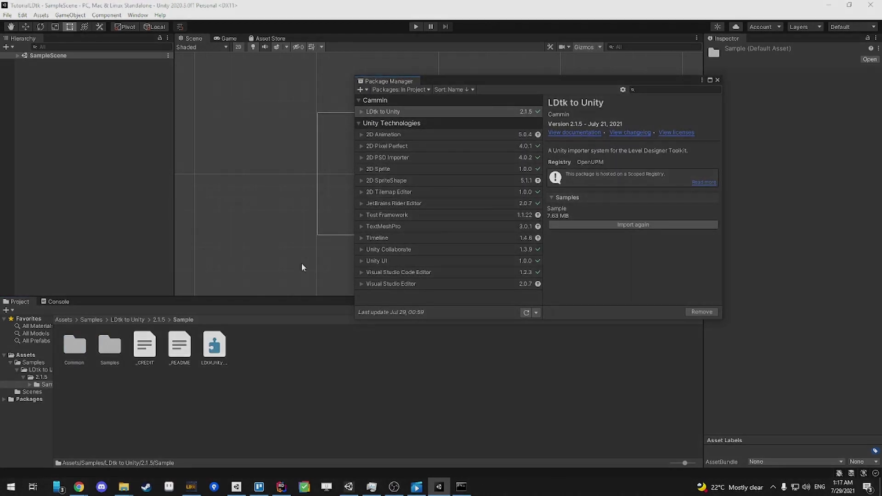